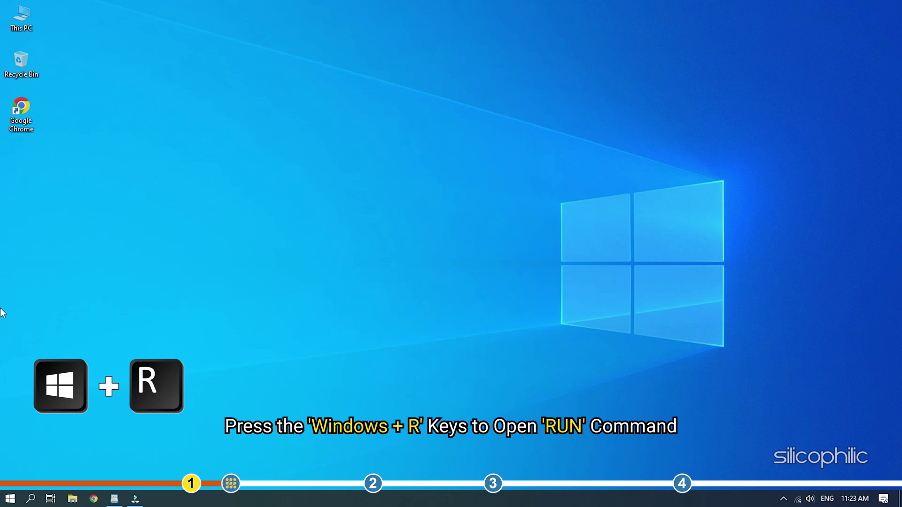
Step: Launch Device Manager by running devmgmt.msc from the Run box
{"action": "key", "text": "super+r"}
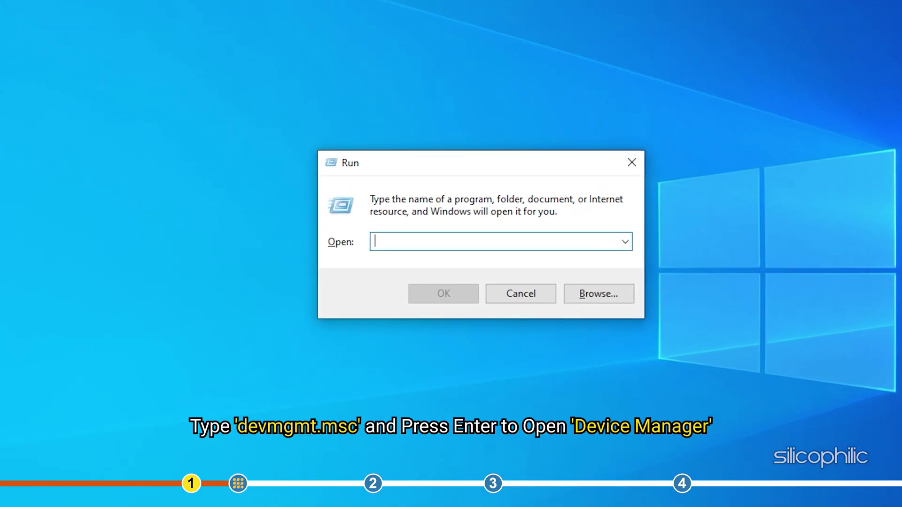
{"action": "type", "text": "devmgm"}
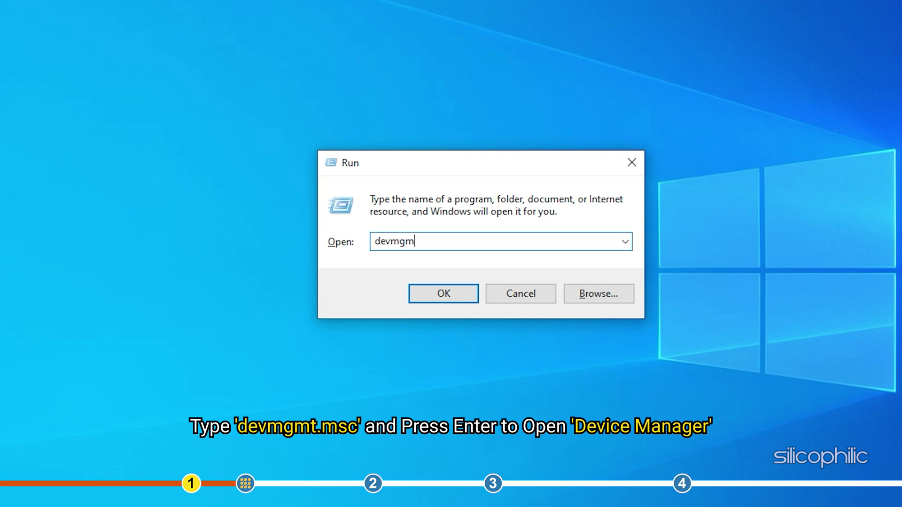
{"action": "type", "text": "t.msc"}
{"action": "key", "text": "Return"}
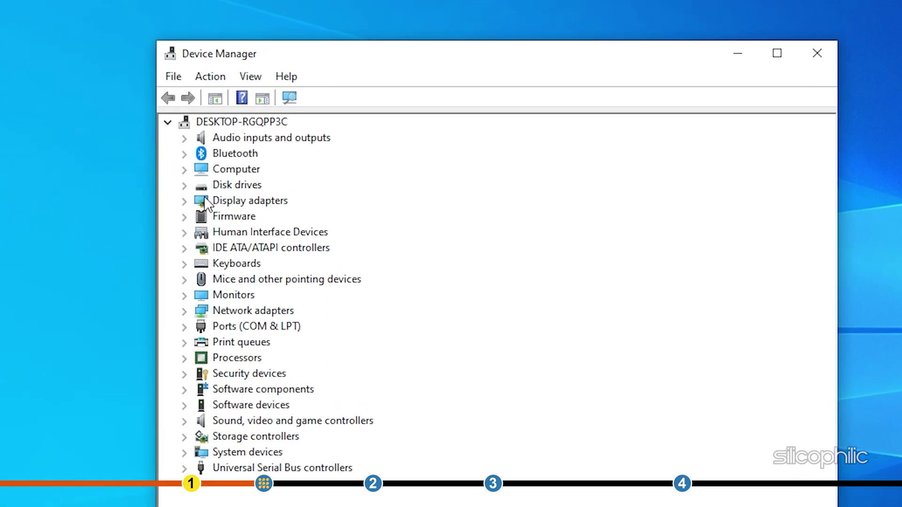
Step: Under Display adapters, choose Update driver for the AMD Radeon(TM) RX Vega 11 Graphics adapter
{"action": "left_click", "coordinate": [203, 183]}
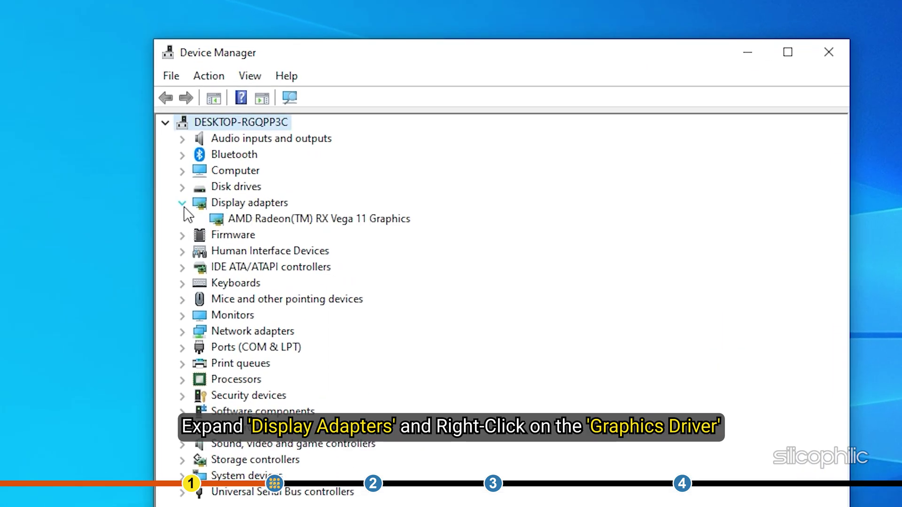
{"action": "left_click", "coordinate": [284, 218]}
{"action": "right_click", "coordinate": [292, 219]}
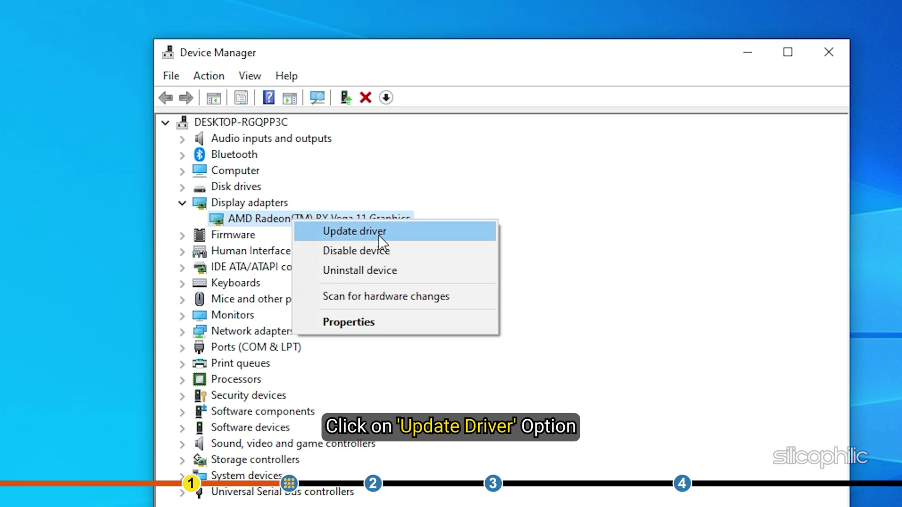
{"action": "left_click", "coordinate": [399, 231]}
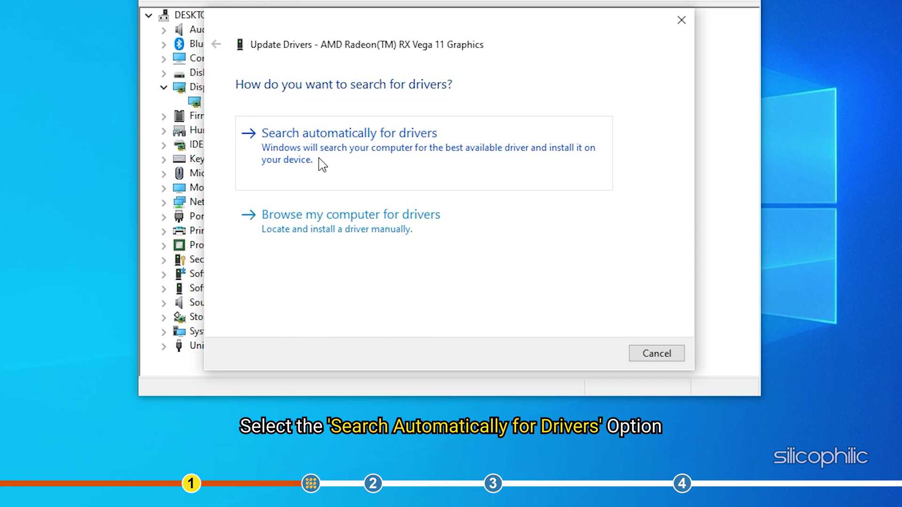
Step: Search automatically for drivers, find the best driver already installed, and close the updater
{"action": "left_click", "coordinate": [320, 159]}
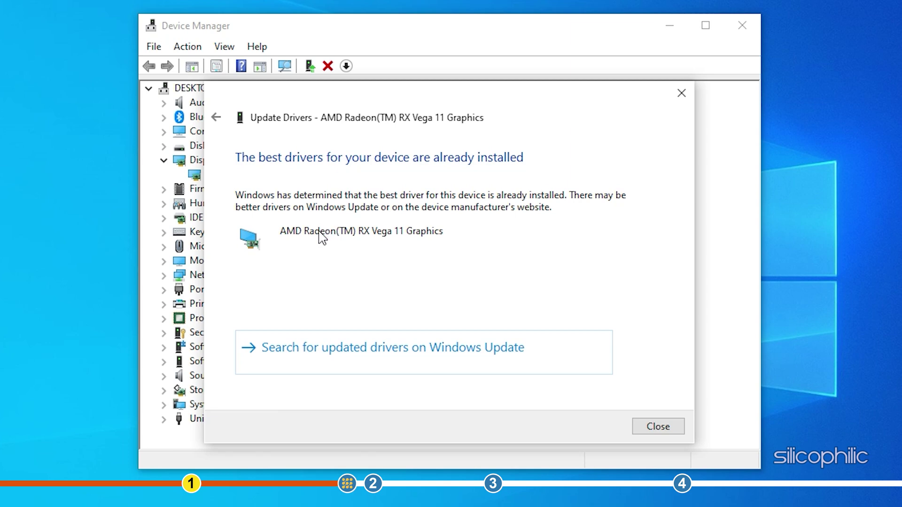
{"action": "left_click", "coordinate": [663, 427]}
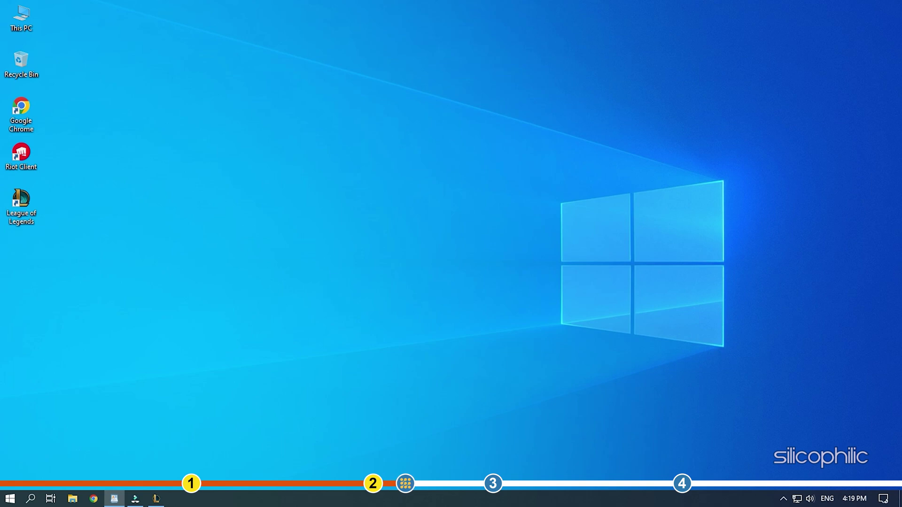
Step: Minimize the League of Legends client and open Task Manager from the taskbar
{"action": "left_click", "coordinate": [161, 501]}
{"action": "left_click", "coordinate": [763, 52]}
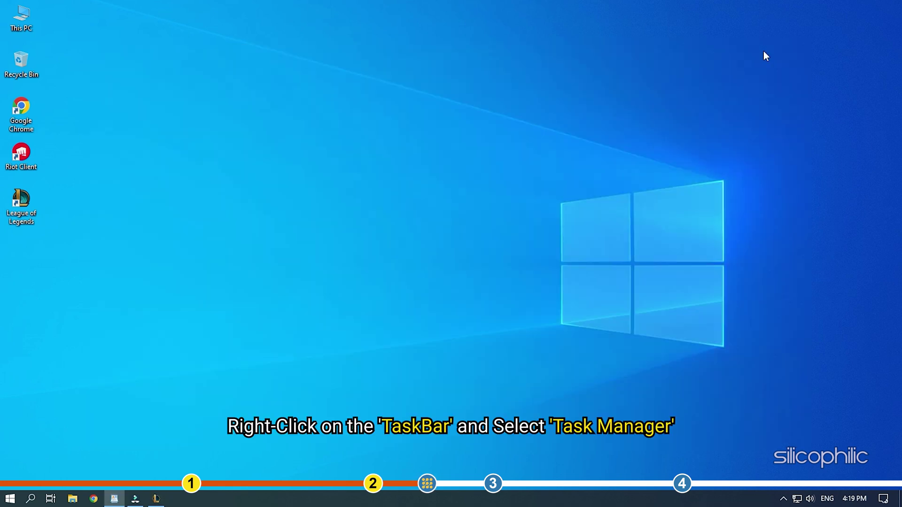
{"action": "right_click", "coordinate": [383, 495]}
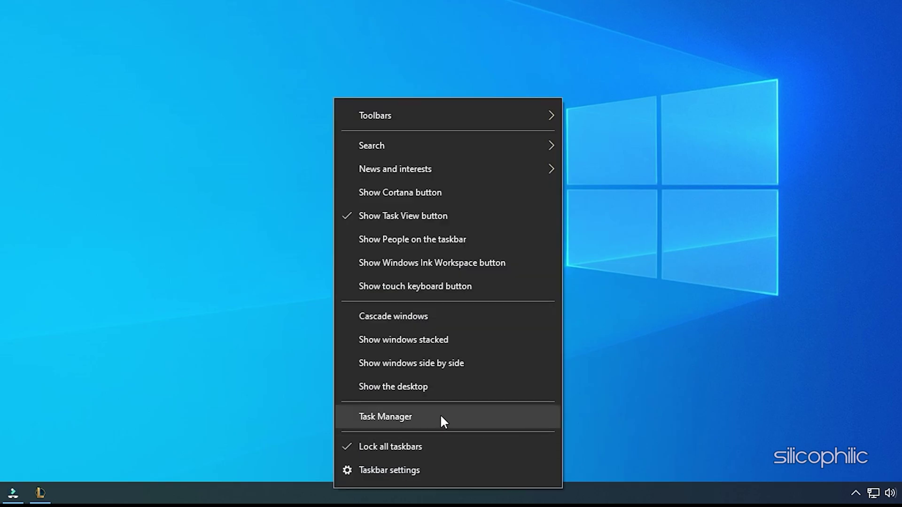
{"action": "left_click", "coordinate": [442, 419]}
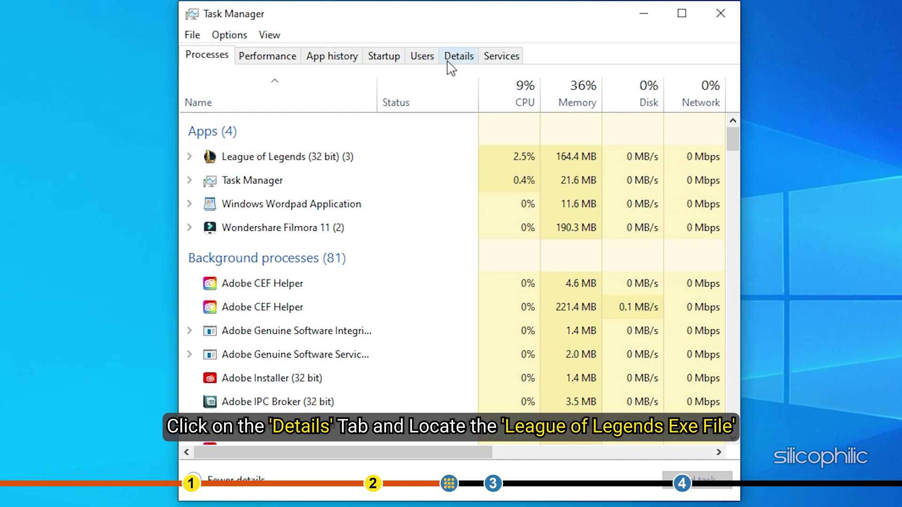
Step: In the Details list, set LeagueClient.exe's priority to High
{"action": "left_click", "coordinate": [450, 62]}
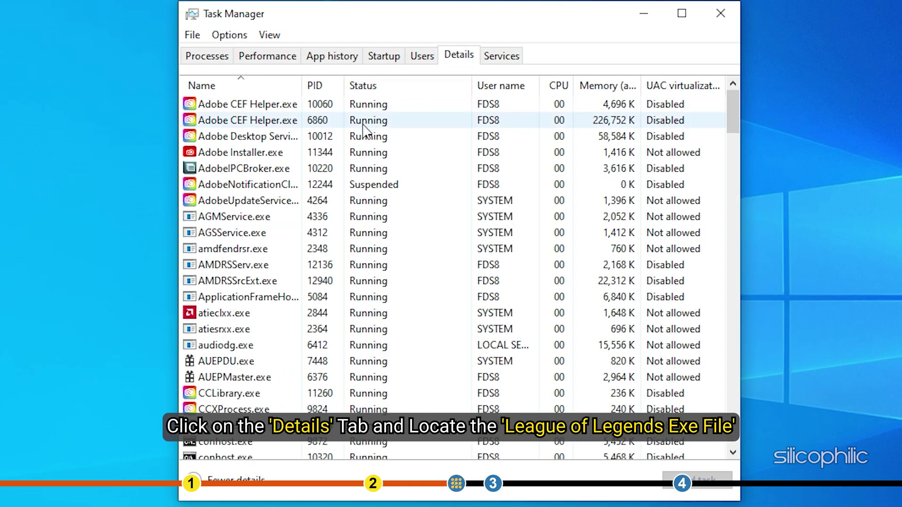
{"action": "scroll", "coordinate": [294, 192], "scroll_direction": "down", "scroll_amount": 15}
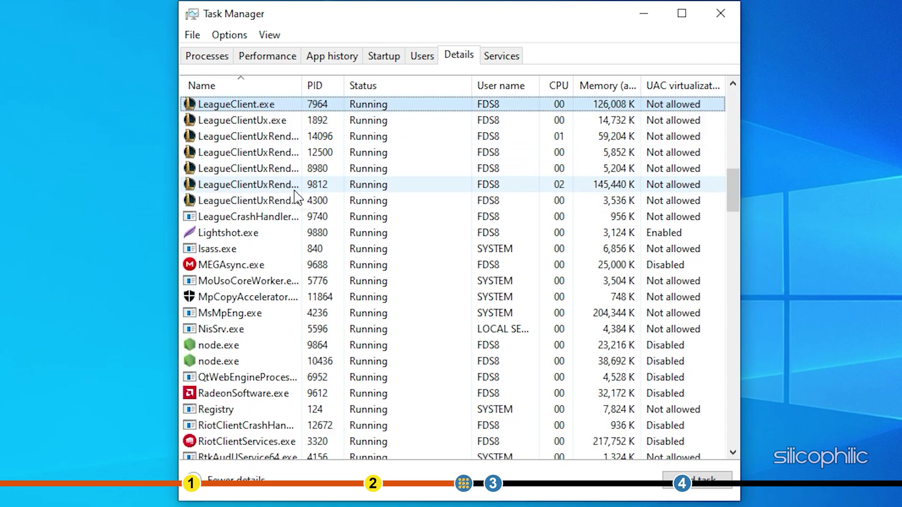
{"action": "left_click", "coordinate": [244, 107]}
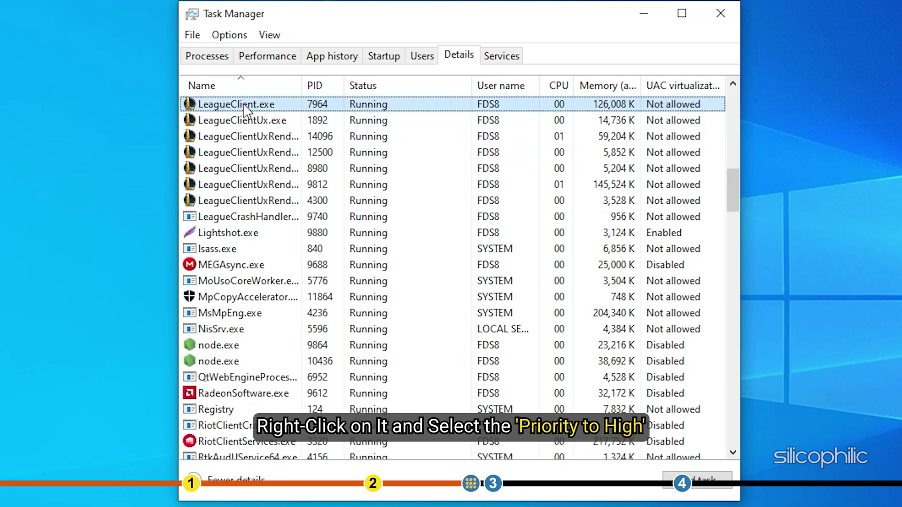
{"action": "right_click", "coordinate": [244, 105]}
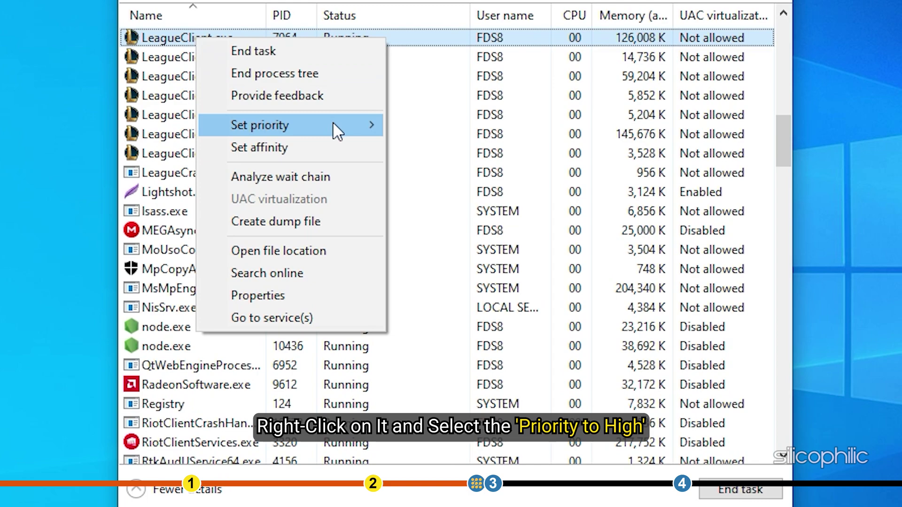
{"action": "mouse_move", "coordinate": [332, 125]}
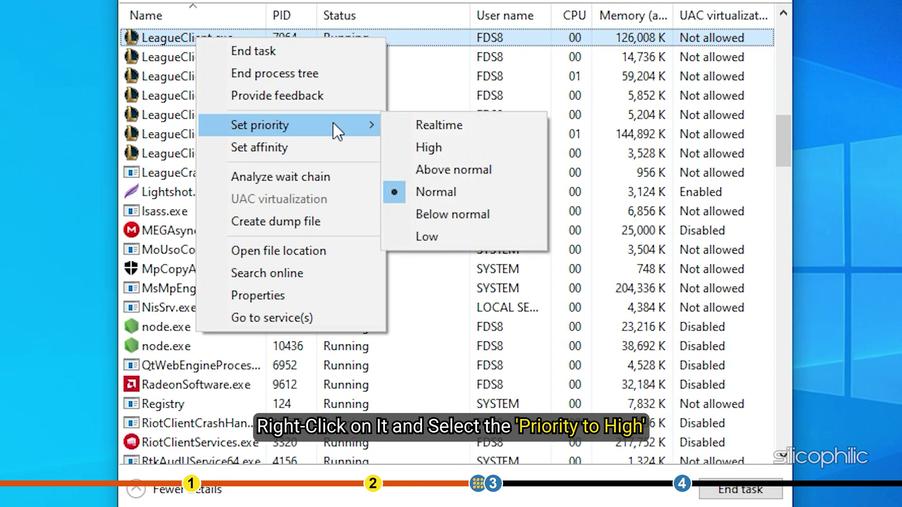
{"action": "left_click", "coordinate": [472, 146]}
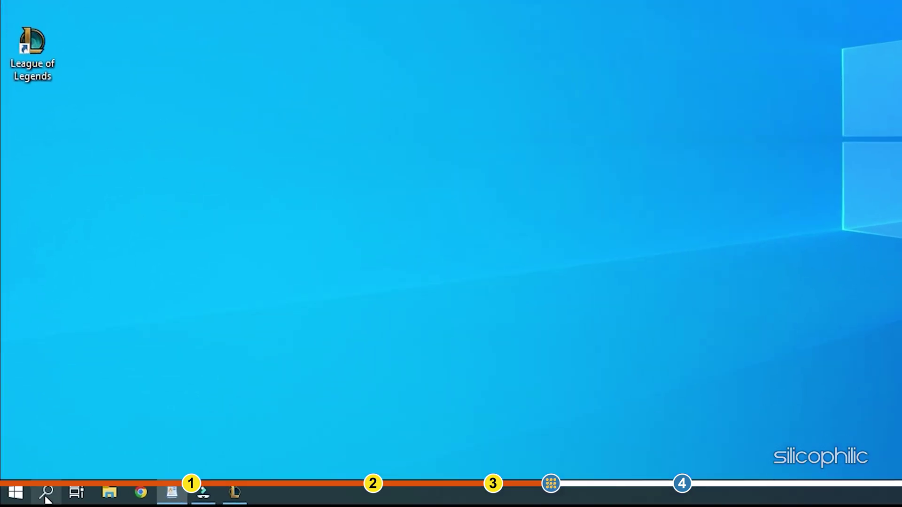
Step: Search Windows for 'graphics settings' and open the Graphics settings result
{"action": "left_click", "coordinate": [30, 498]}
{"action": "type", "text": "graphics settings"}
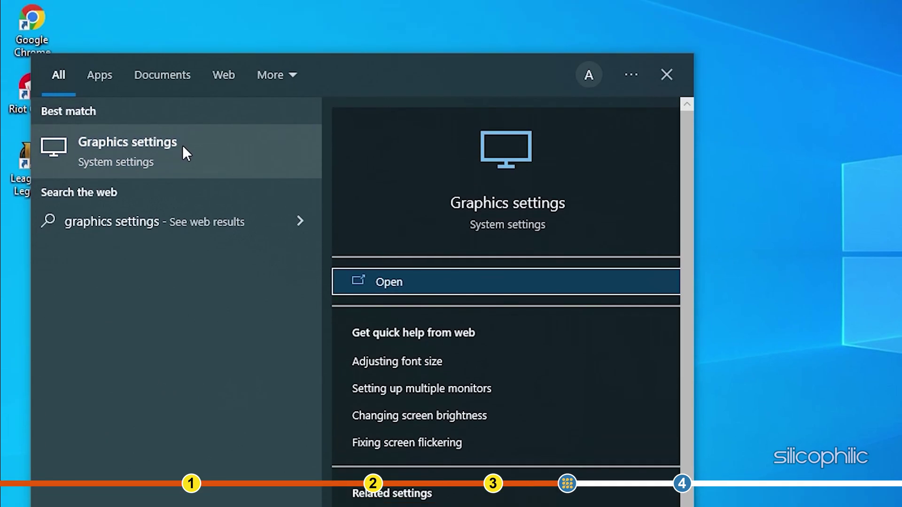
{"action": "left_click", "coordinate": [183, 147]}
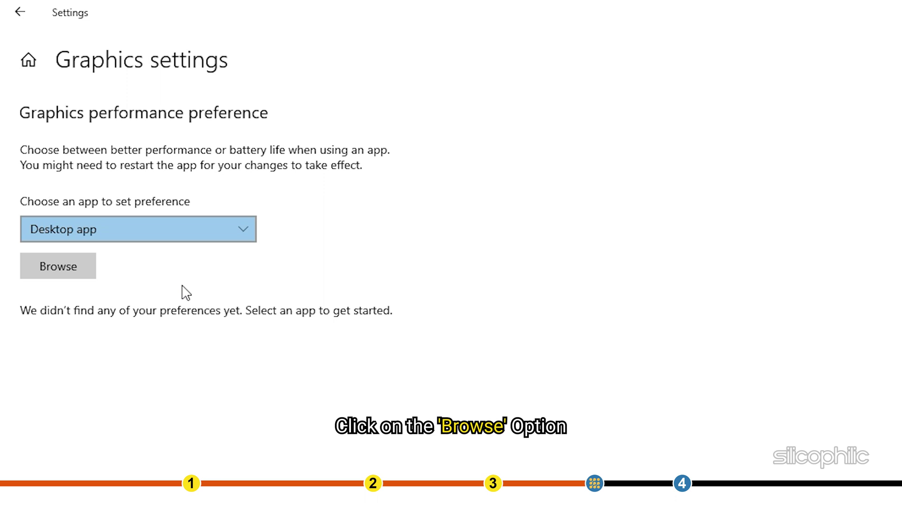
Step: Add LeagueClient from D:\LOL\Riot Games\League of Legends to the graphics preference list
{"action": "left_click", "coordinate": [59, 267]}
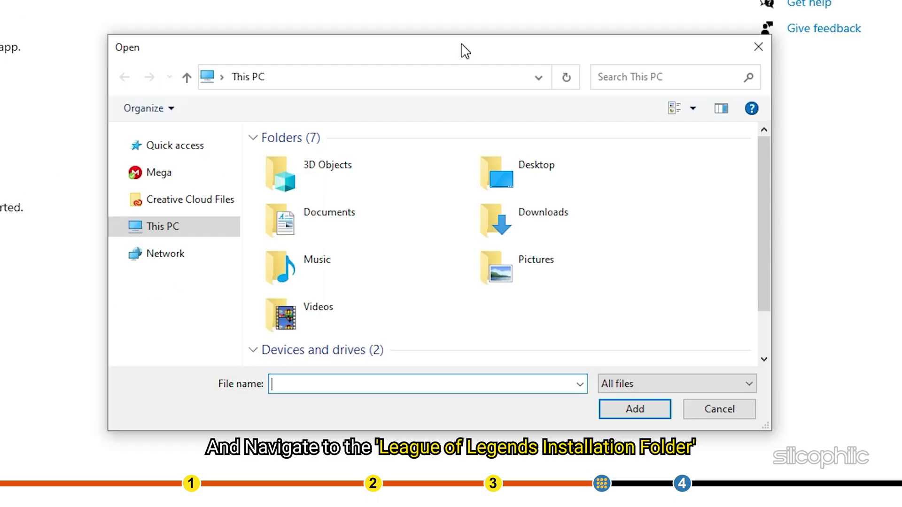
{"action": "scroll", "coordinate": [412, 257], "scroll_direction": "down", "scroll_amount": 2}
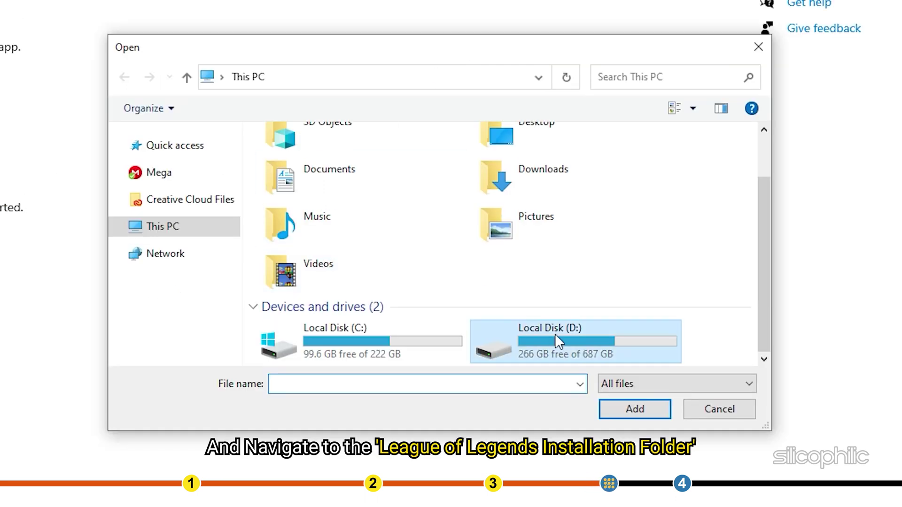
{"action": "double_click", "coordinate": [545, 345]}
{"action": "double_click", "coordinate": [311, 174]}
{"action": "double_click", "coordinate": [322, 162]}
{"action": "double_click", "coordinate": [322, 162]}
{"action": "left_click", "coordinate": [386, 266]}
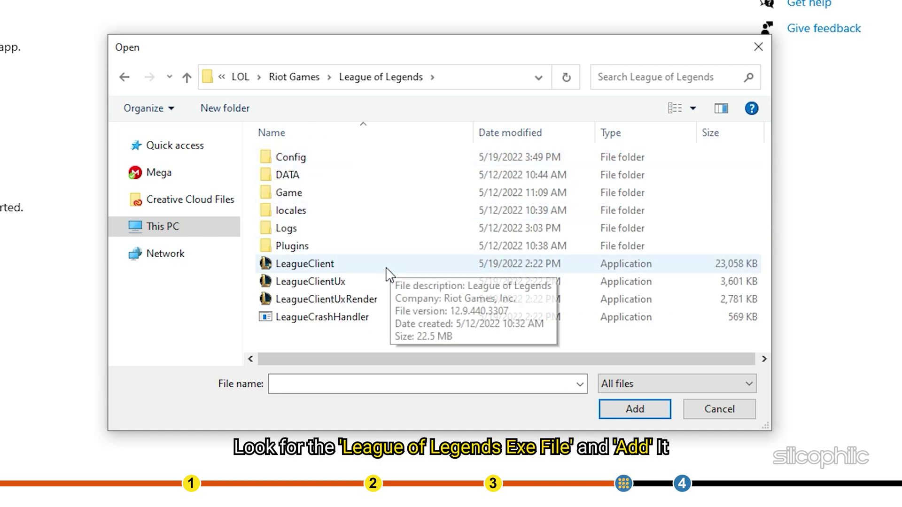
{"action": "left_click", "coordinate": [628, 413]}
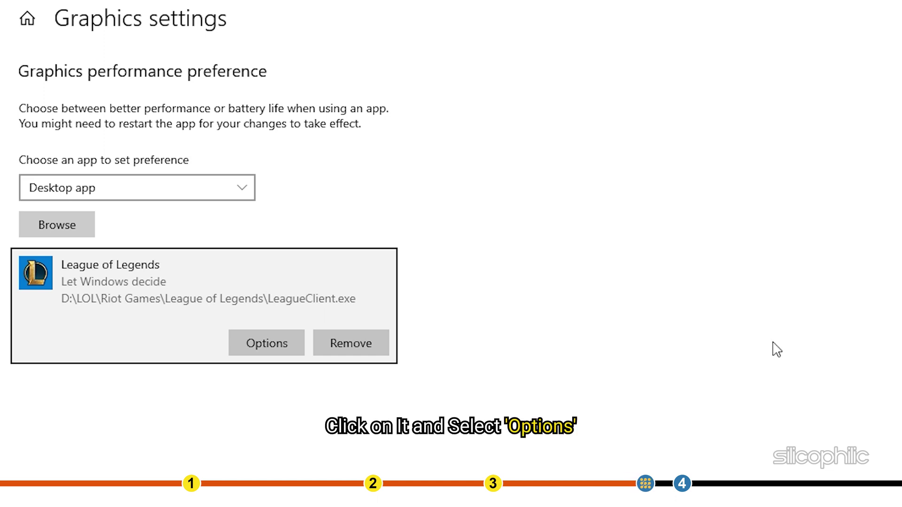
Step: Set League of Legends' graphics preference to High performance and save it
{"action": "left_click", "coordinate": [266, 343]}
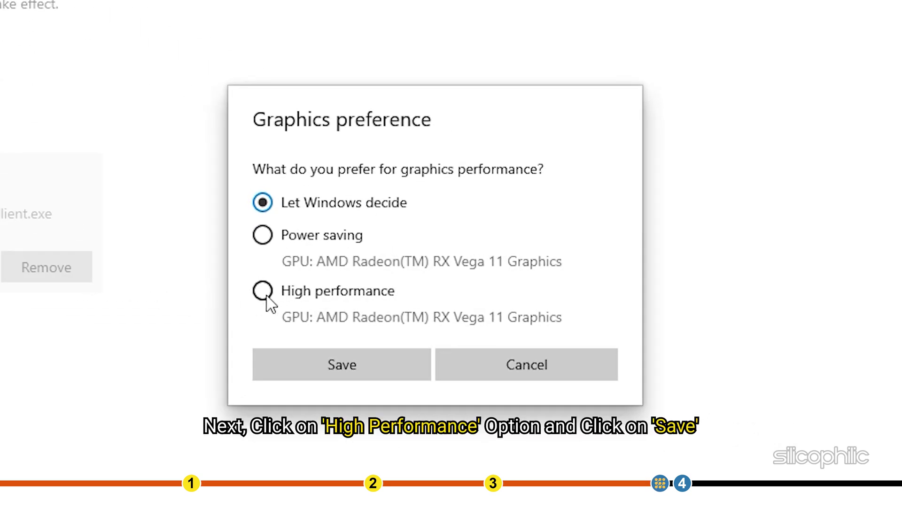
{"action": "left_click", "coordinate": [265, 294]}
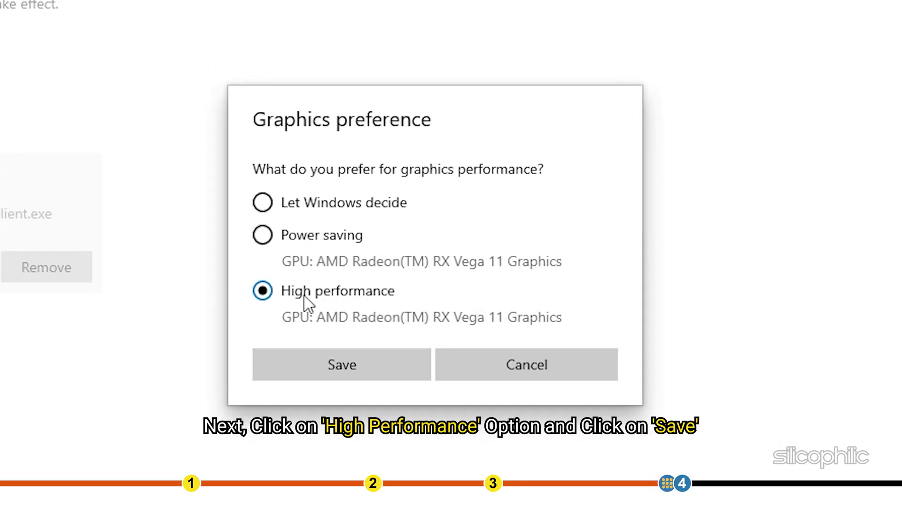
{"action": "left_click", "coordinate": [389, 369]}
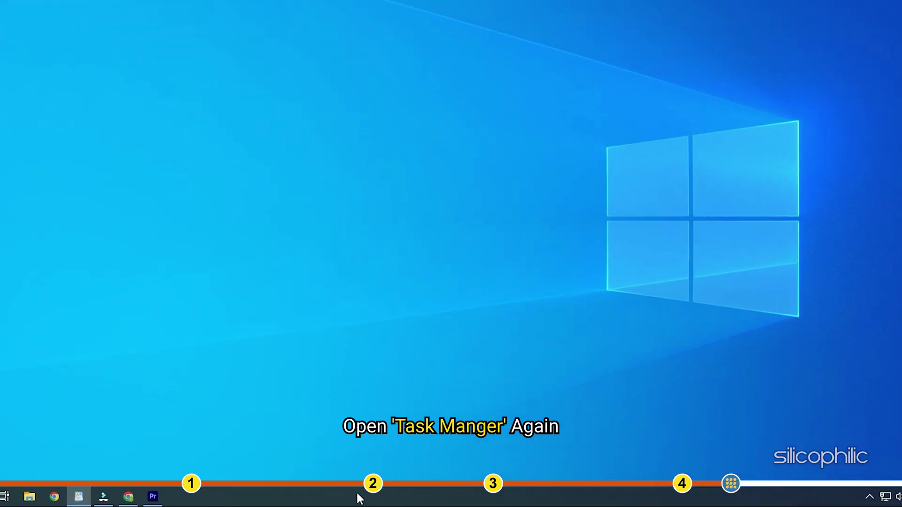
Step: Open Task Manager from the taskbar and end Adobe Premiere Pro 2022 and Google Chrome
{"action": "right_click", "coordinate": [351, 499]}
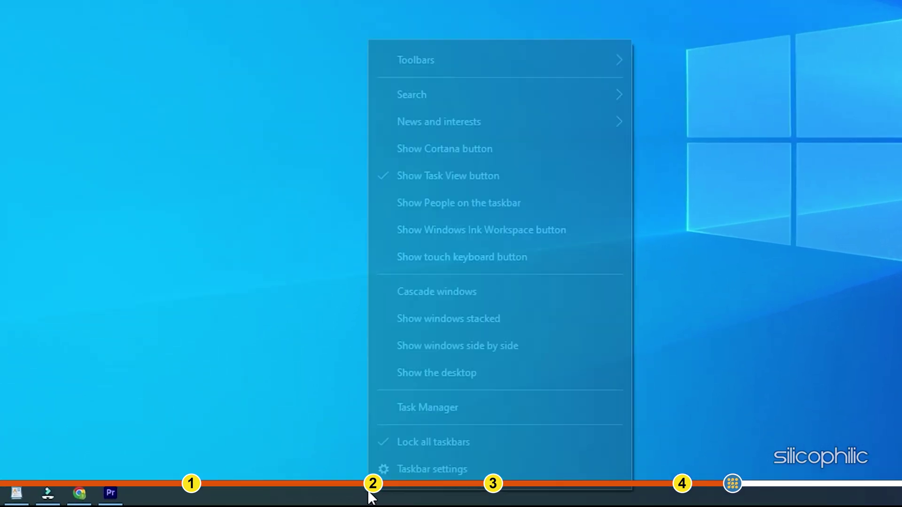
{"action": "left_click", "coordinate": [472, 409]}
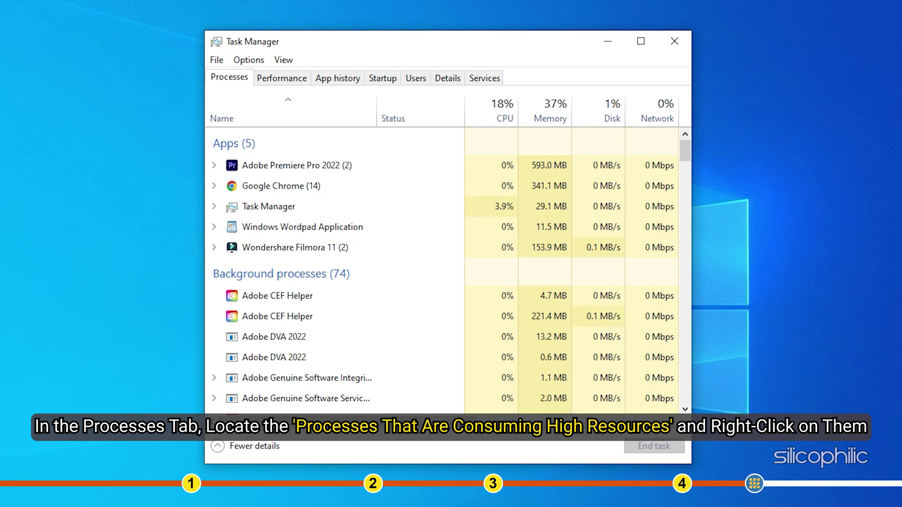
{"action": "left_click", "coordinate": [347, 169]}
{"action": "right_click", "coordinate": [355, 168]}
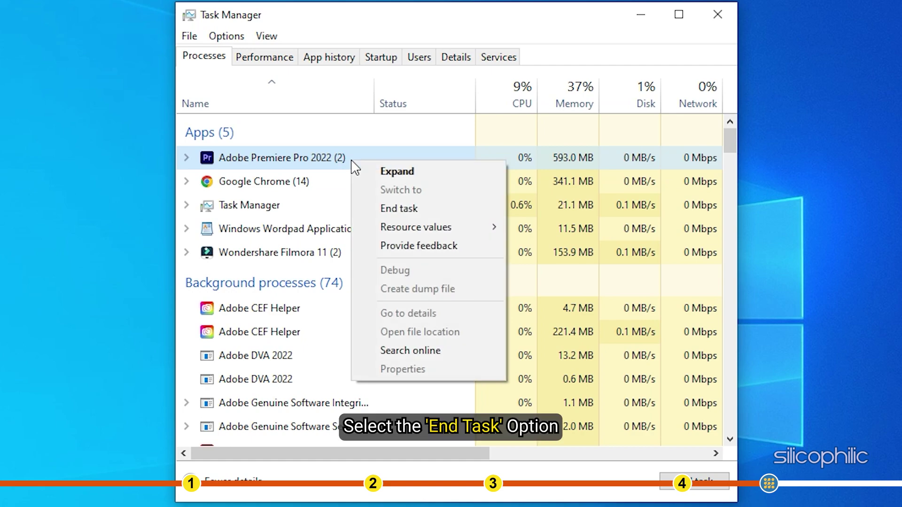
{"action": "left_click", "coordinate": [374, 209]}
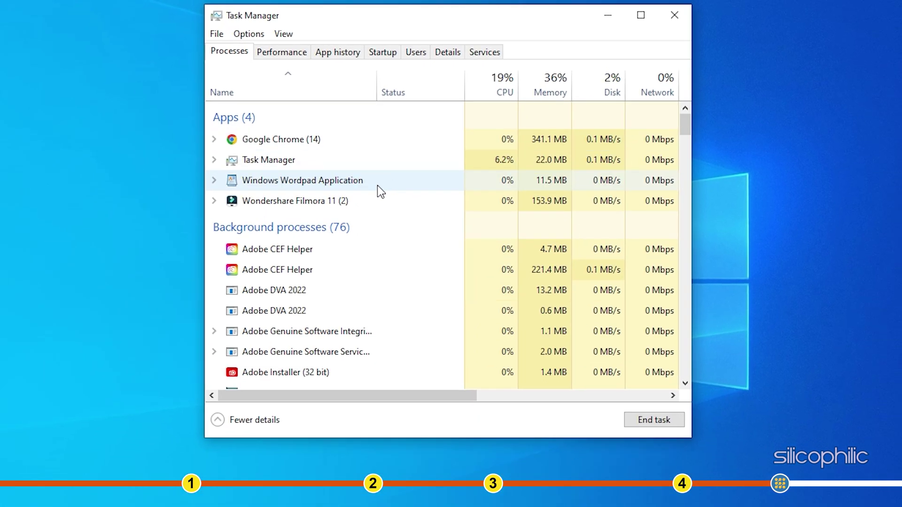
{"action": "right_click", "coordinate": [340, 142]}
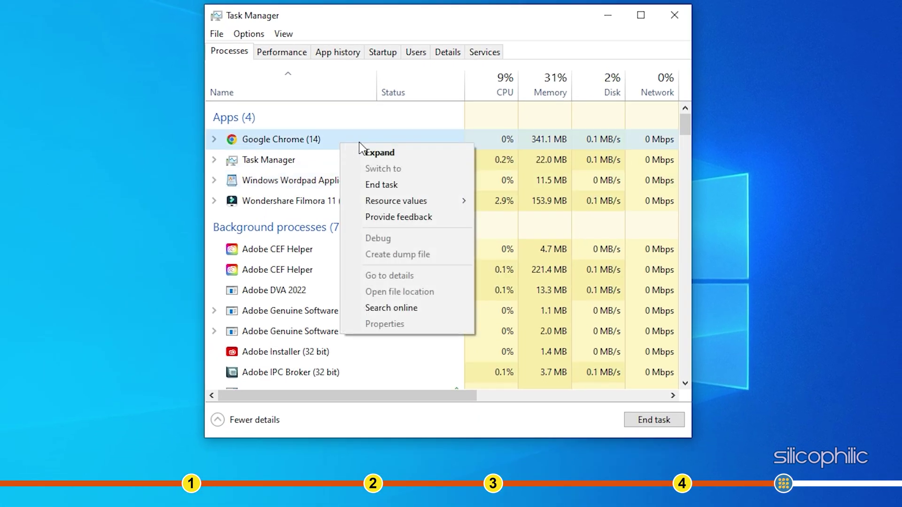
{"action": "left_click", "coordinate": [359, 186]}
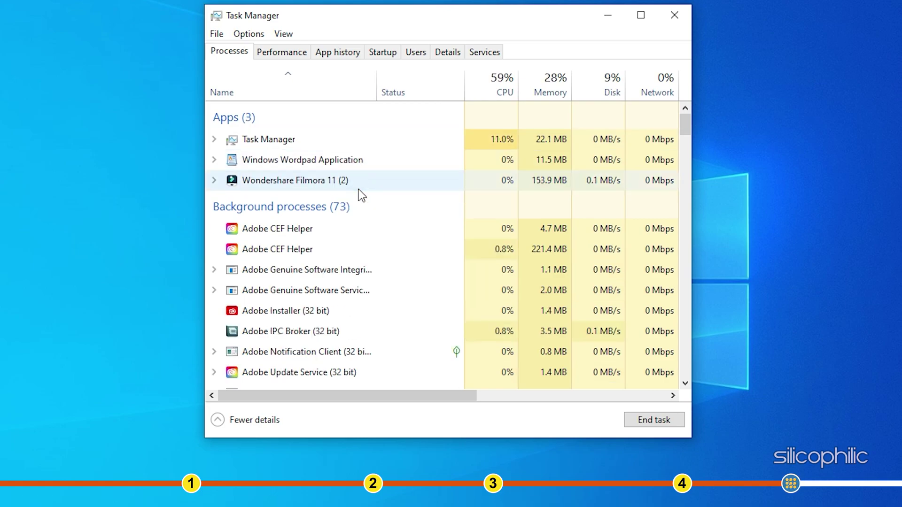